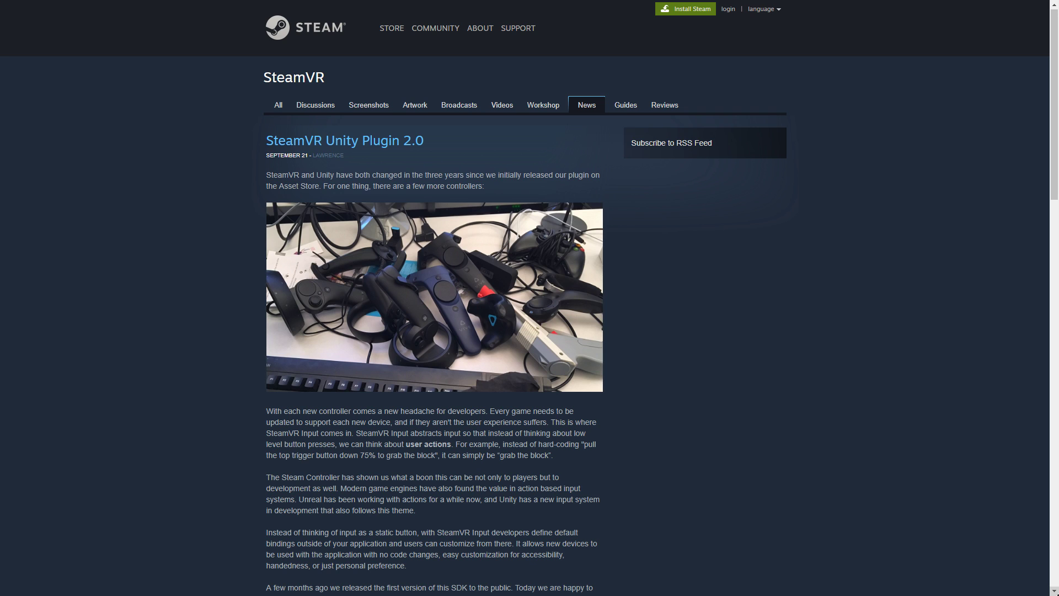
# Step: Scroll the SteamVR Unity Plugin 2.0 news post down to its Asset Store download link
pyautogui.scroll(-1, 530, 298)
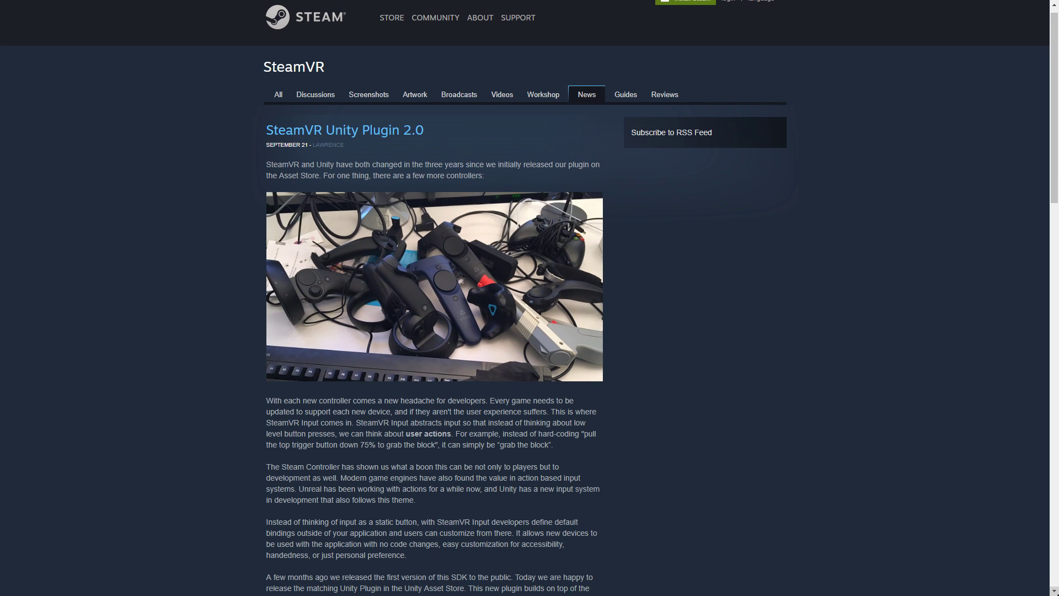
pyautogui.scroll(-1, 530, 298)
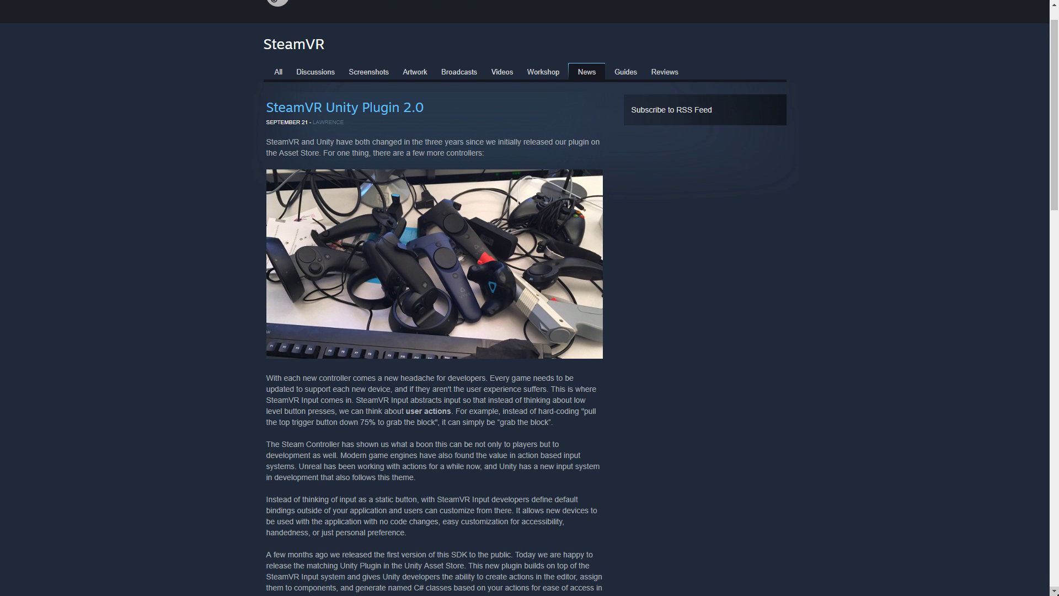
pyautogui.scroll(-1, 529, 298)
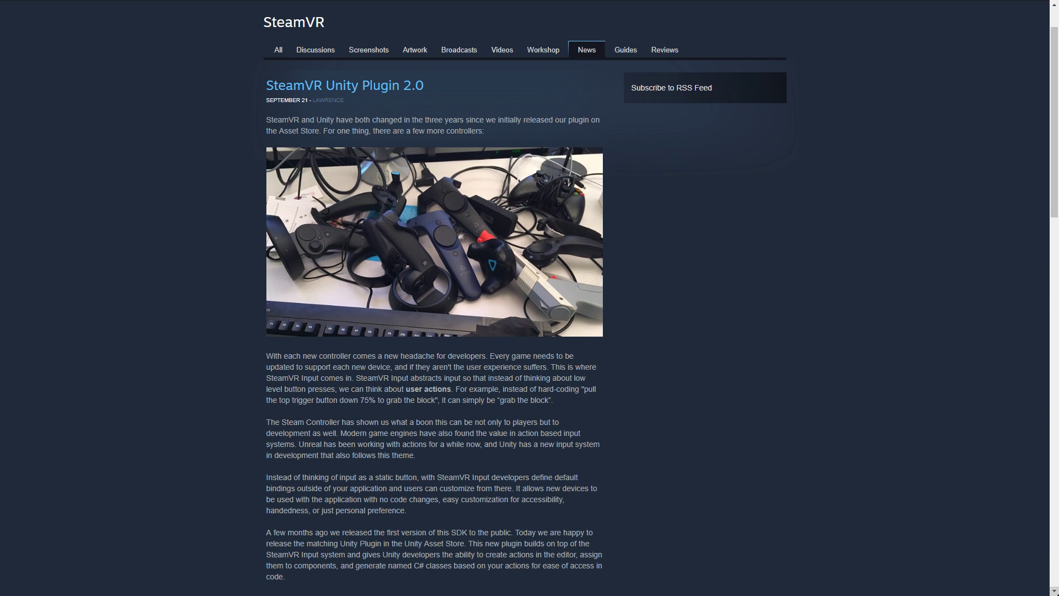
pyautogui.scroll(-1, 529, 298)
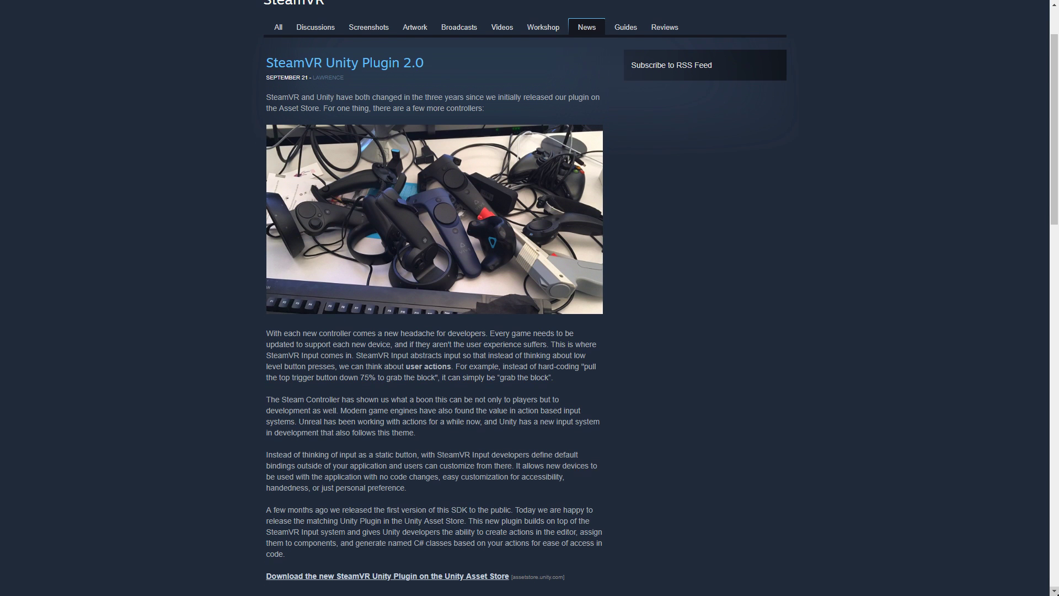
pyautogui.scroll(-1, 530, 298)
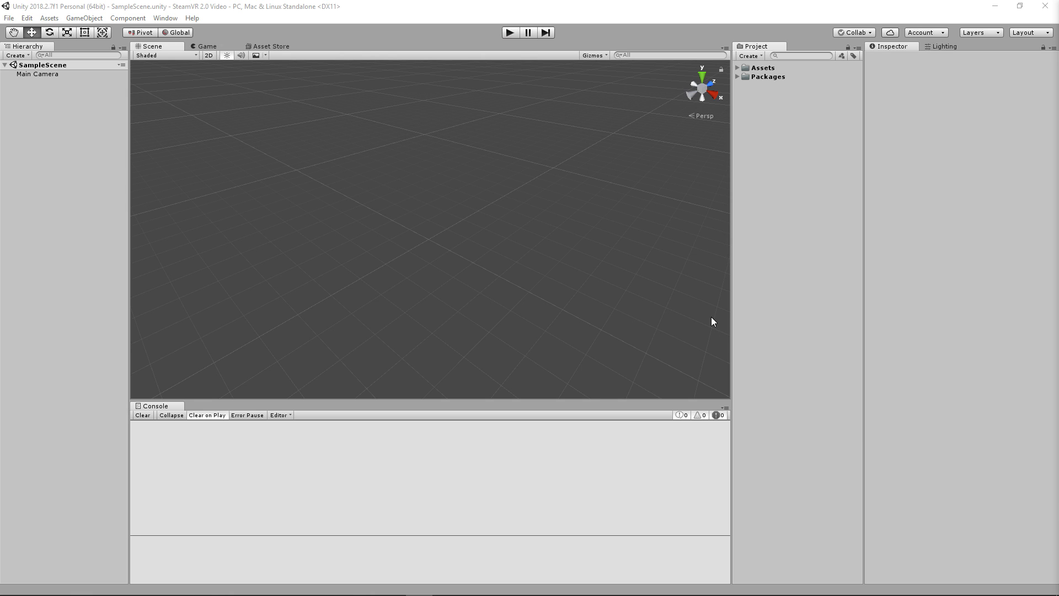
# Step: View the SteamVR Plugin Asset Store page, checking package contents and the 2.0.1 release
pyautogui.click(280, 47)
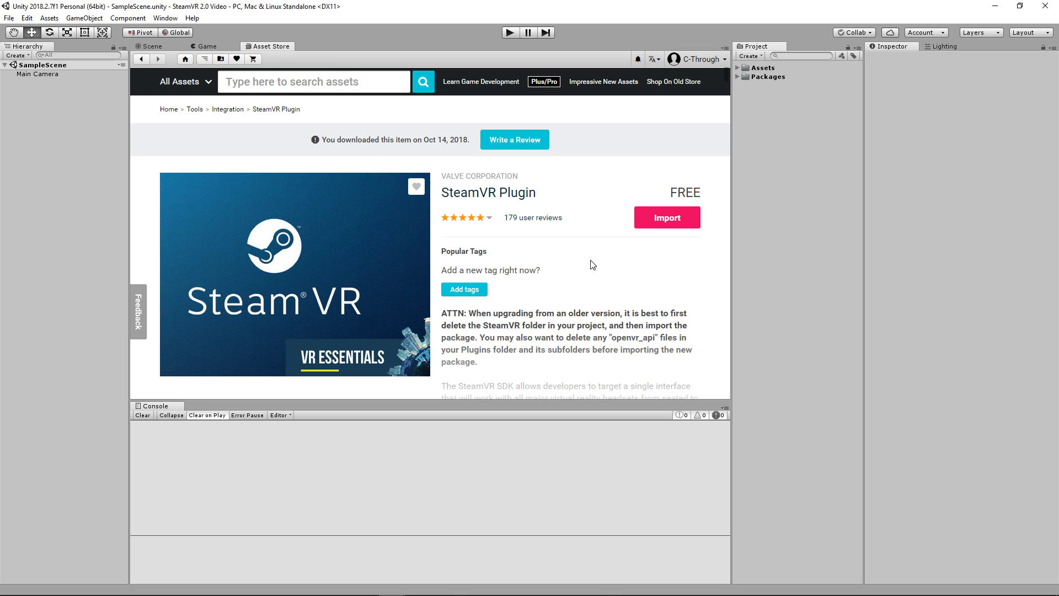
pyautogui.scroll(-2, 490, 277)
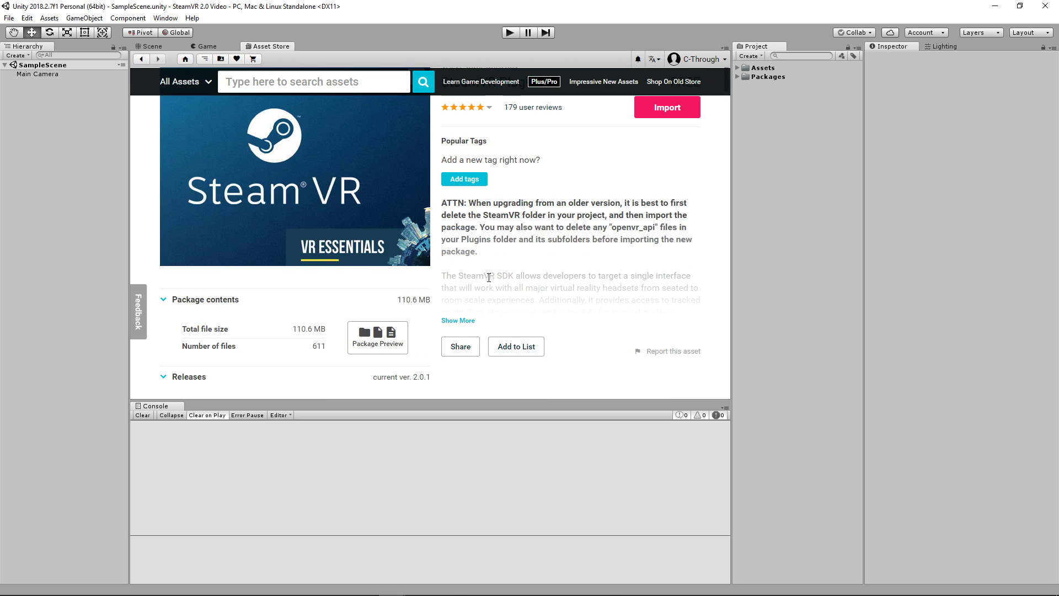
pyautogui.scroll(-1, 488, 284)
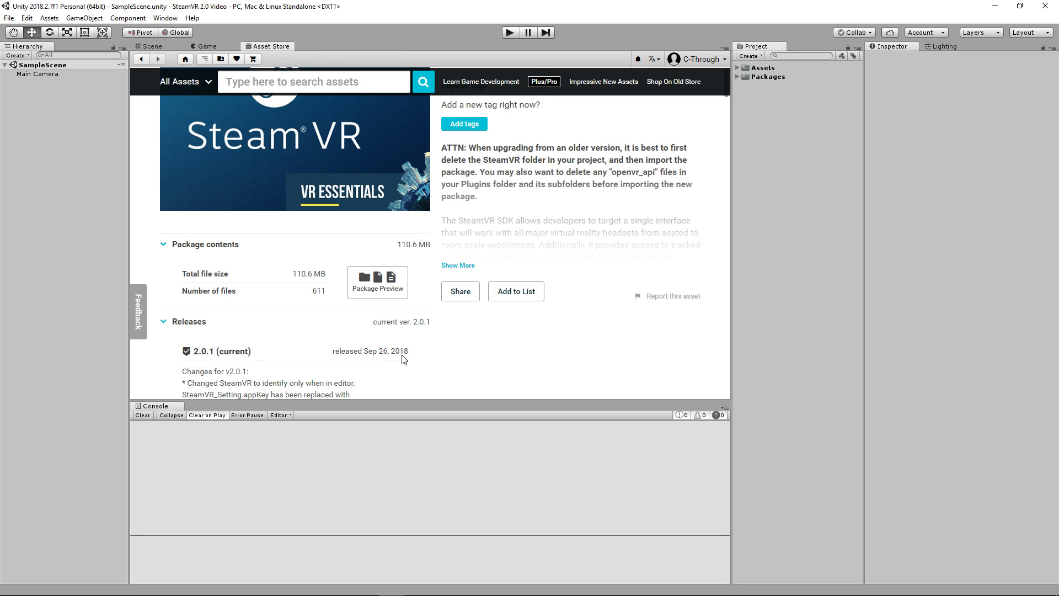
pyautogui.scroll(3, 434, 354)
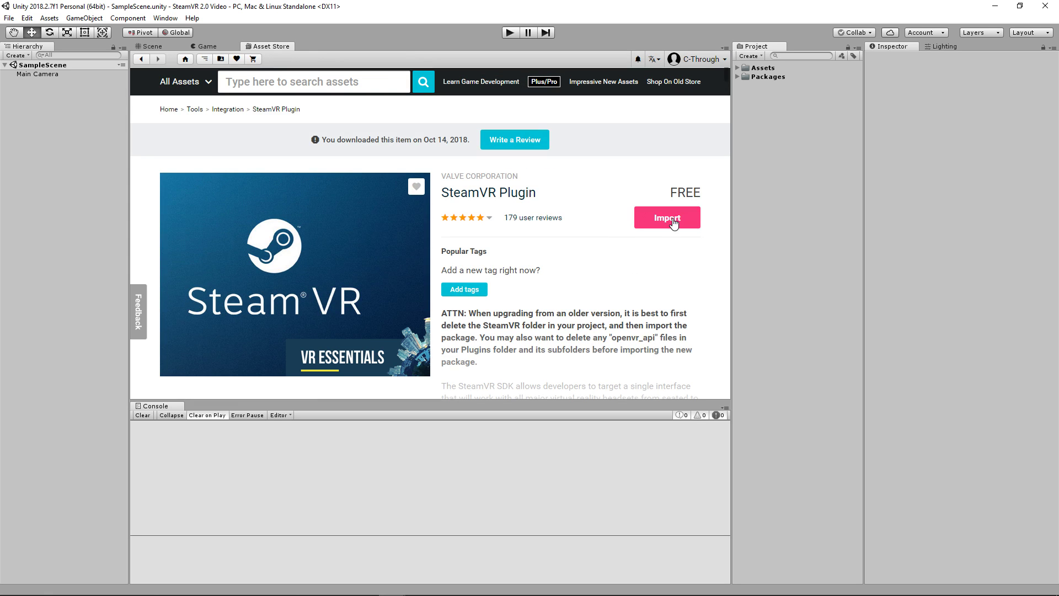
# Step: Import all SteamVR Plugin package files and accept every recommended SteamVR project setting
pyautogui.click(672, 219)
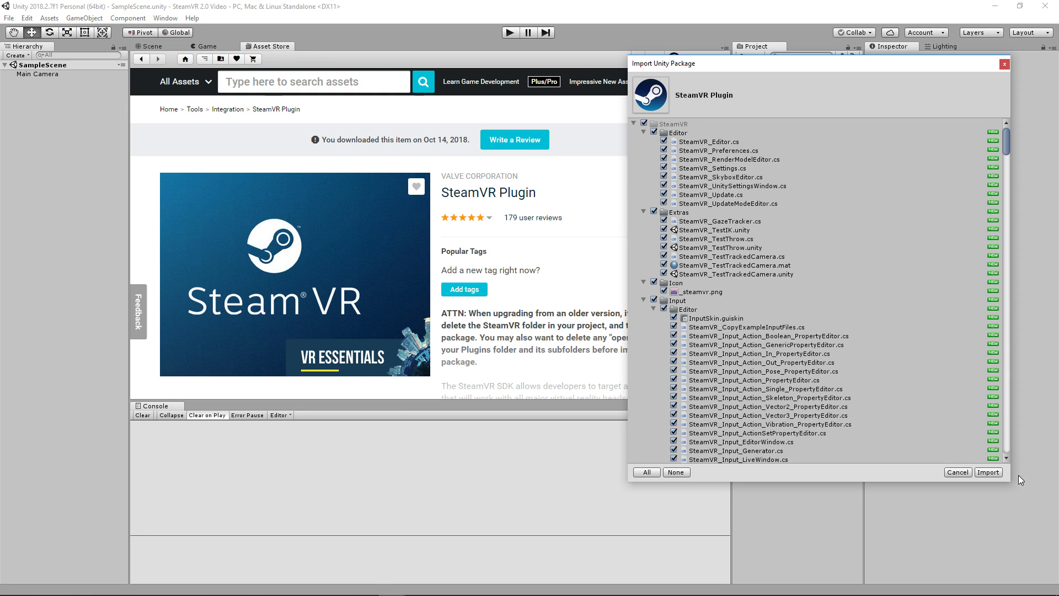
pyautogui.click(989, 473)
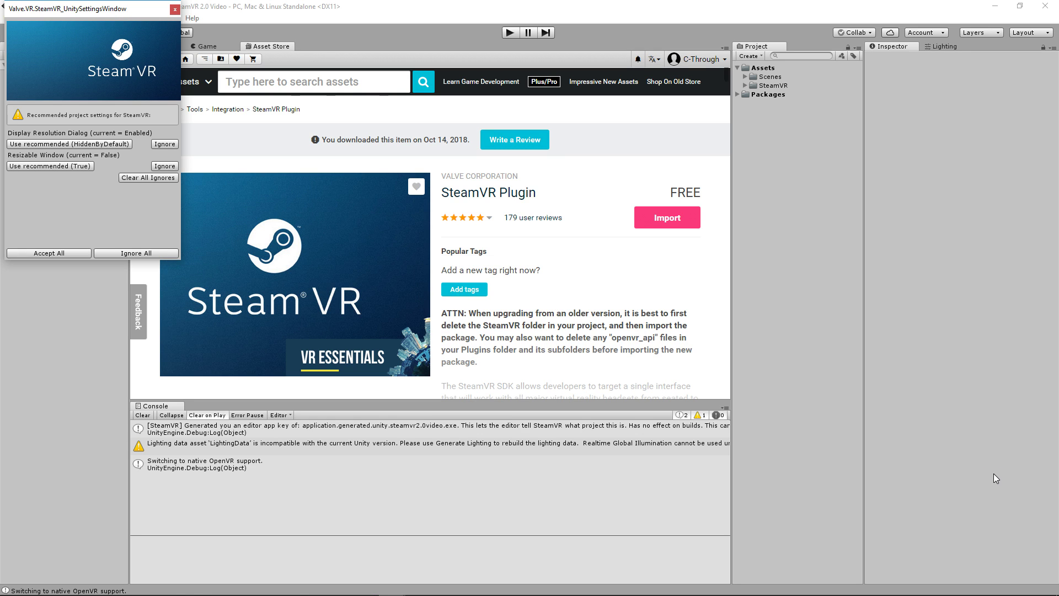
pyautogui.click(45, 254)
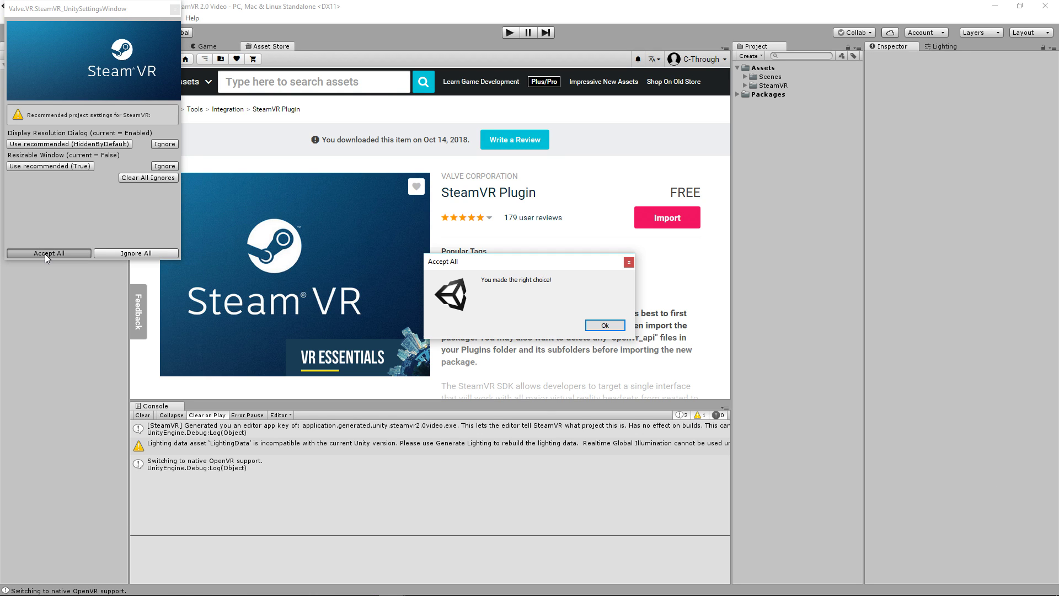
pyautogui.click(601, 325)
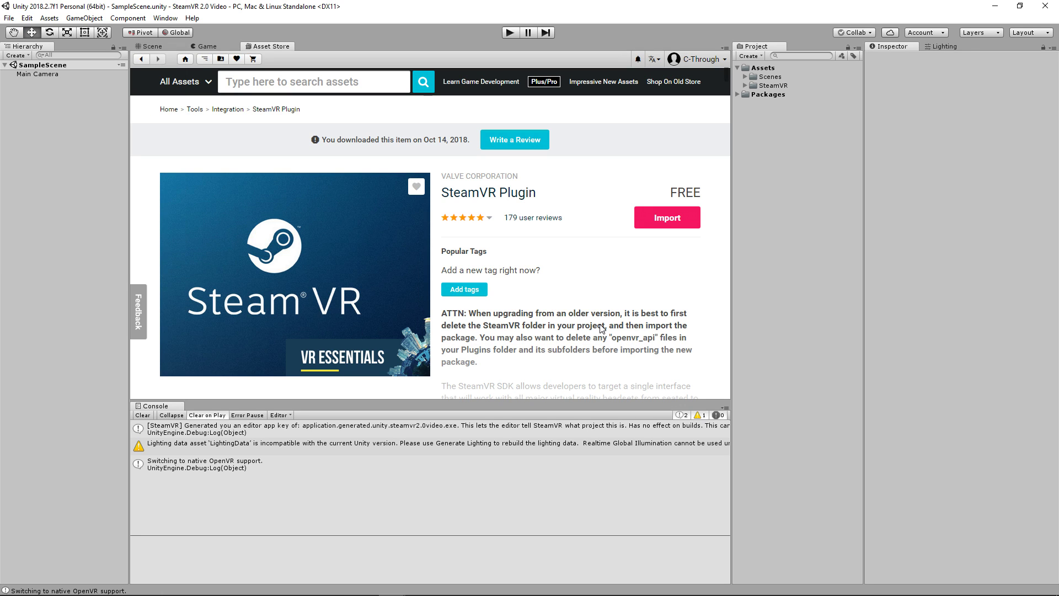
# Step: Return to the Scene view and browse the Assets > SteamVR folder, briefly expanding Input
pyautogui.click(152, 46)
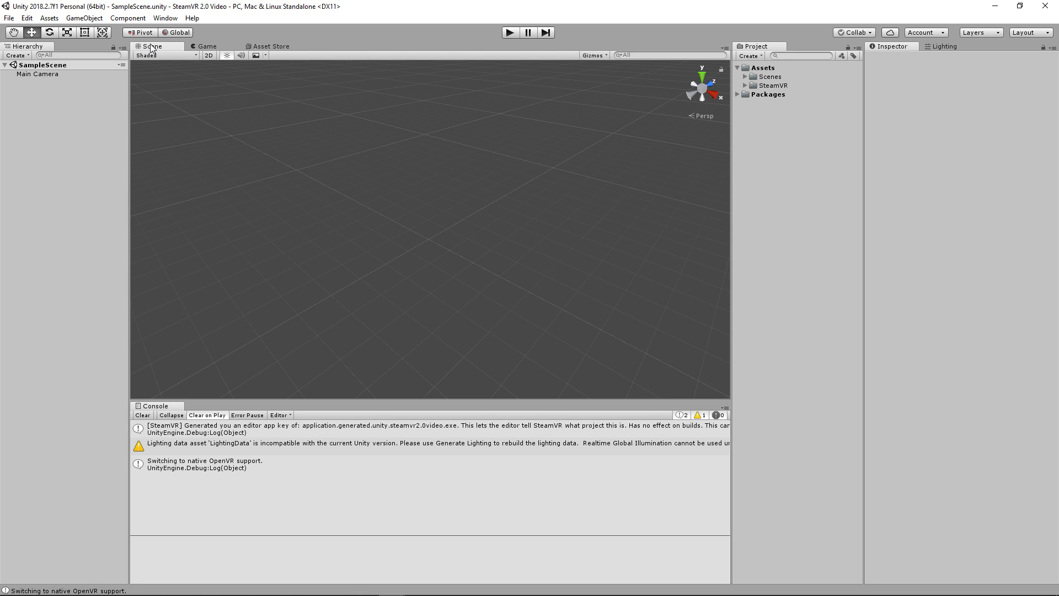
pyautogui.click(745, 86)
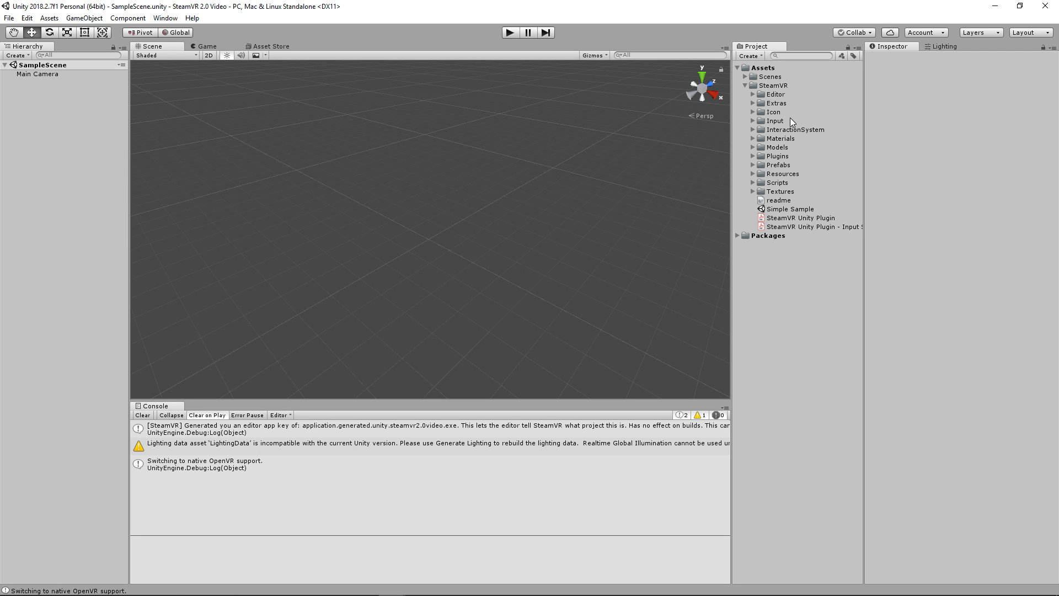
pyautogui.click(752, 120)
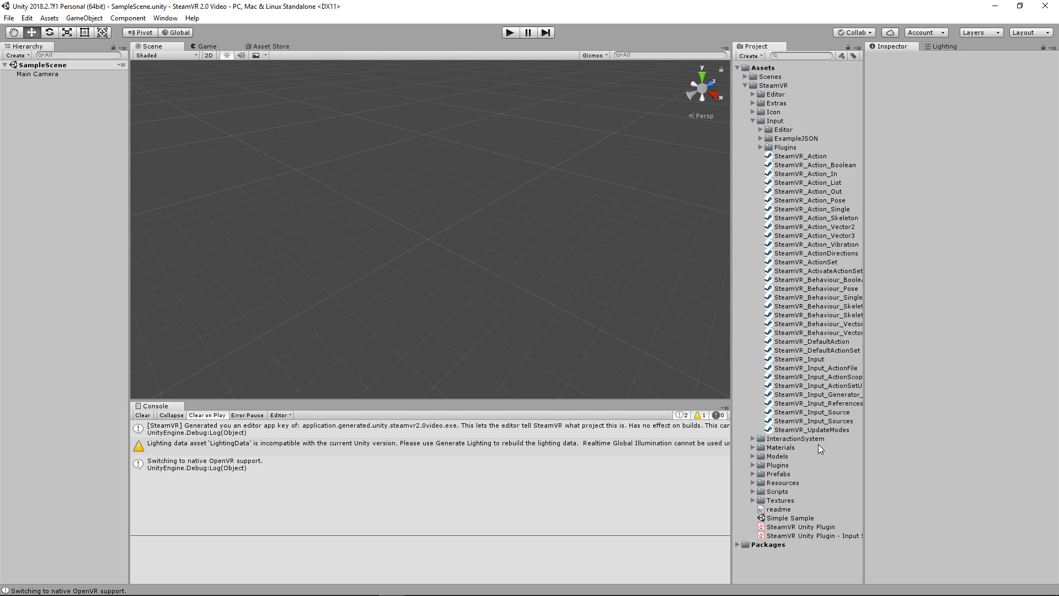
pyautogui.click(752, 121)
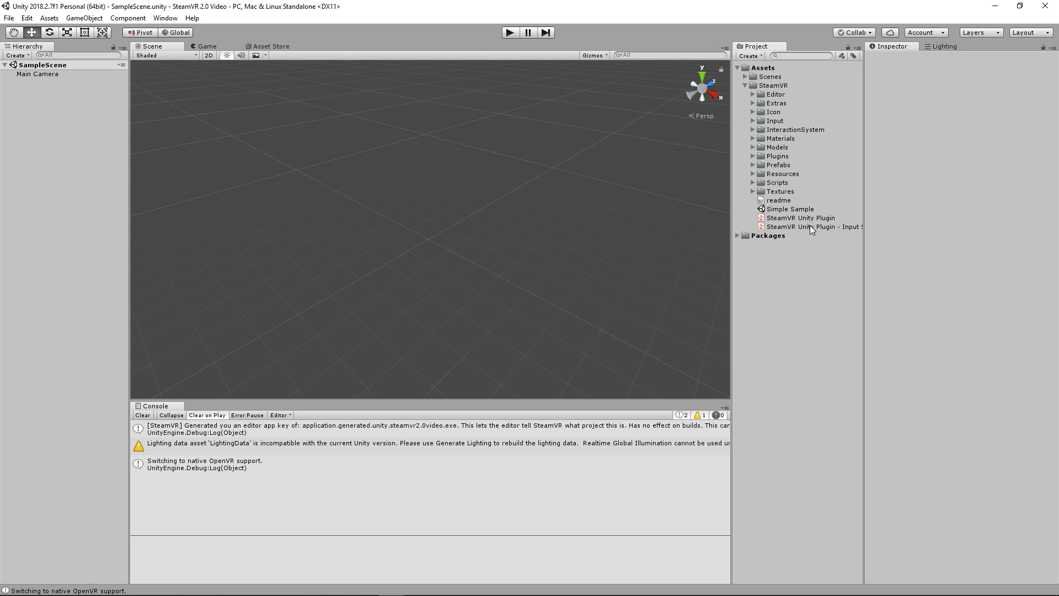
# Step: Read the SteamVR Unity Plugin - Input System PDF through Action Sets, then minimize Acrobat
pyautogui.doubleClick(809, 226)
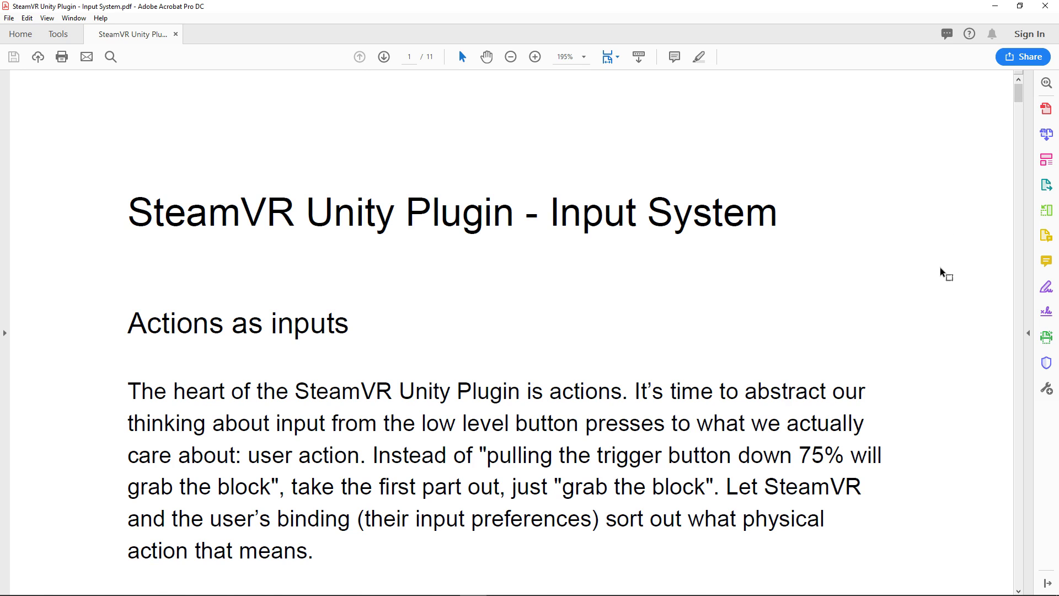
pyautogui.scroll(-2, 940, 268)
pyautogui.scroll(-6, 939, 270)
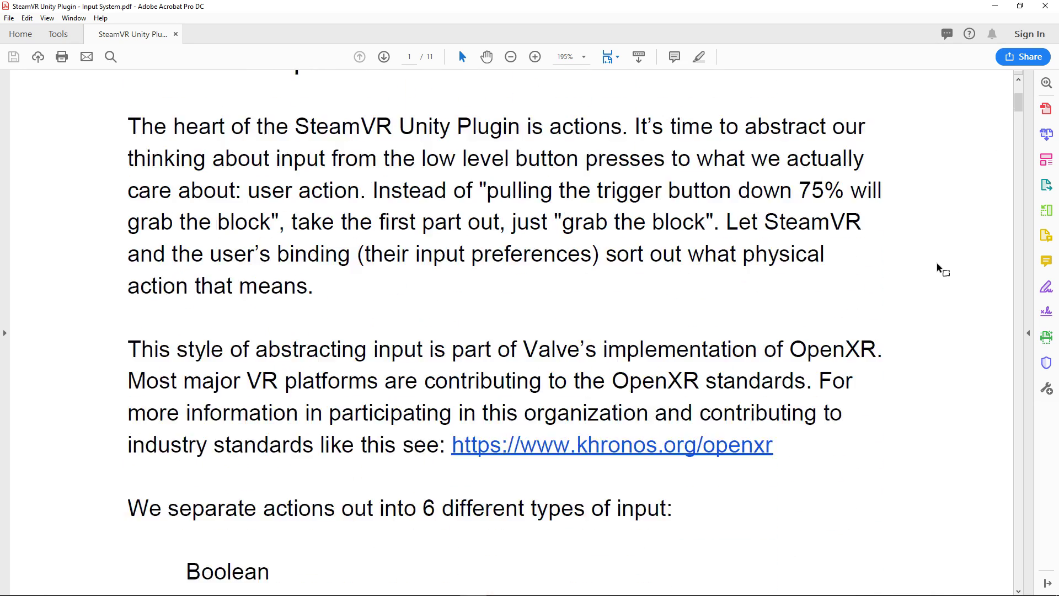
pyautogui.scroll(-7, 936, 258)
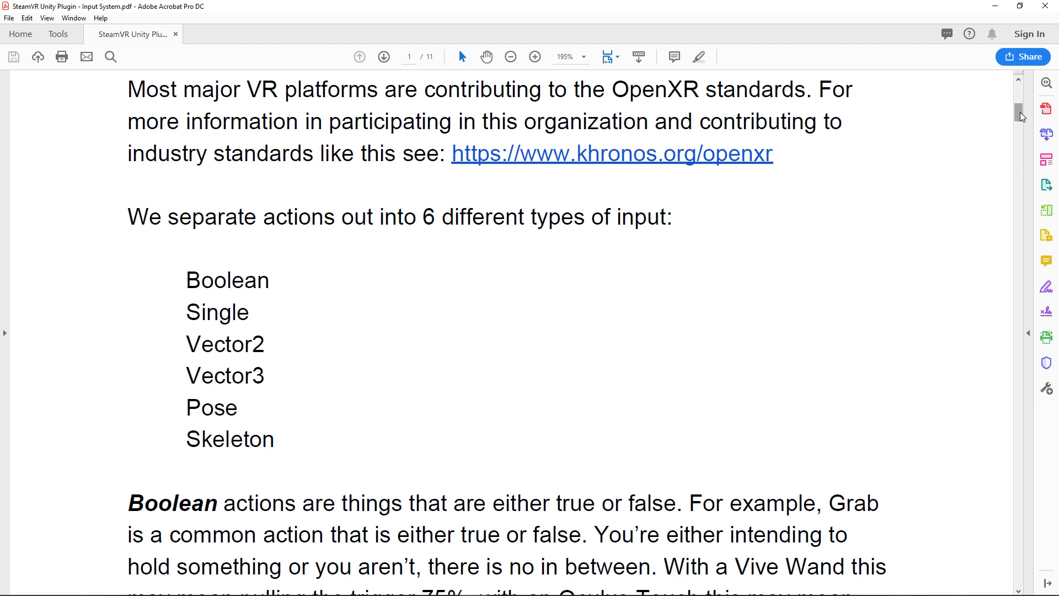
pyautogui.scroll(-5, 963, 173)
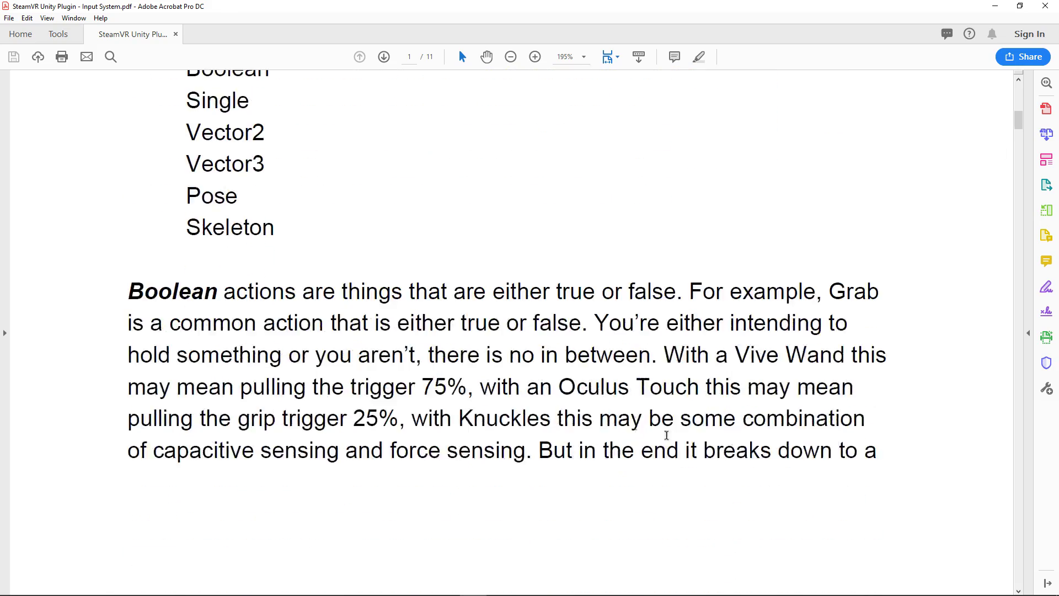
pyautogui.moveTo(1019, 126); pyautogui.dragTo(1035, 204)
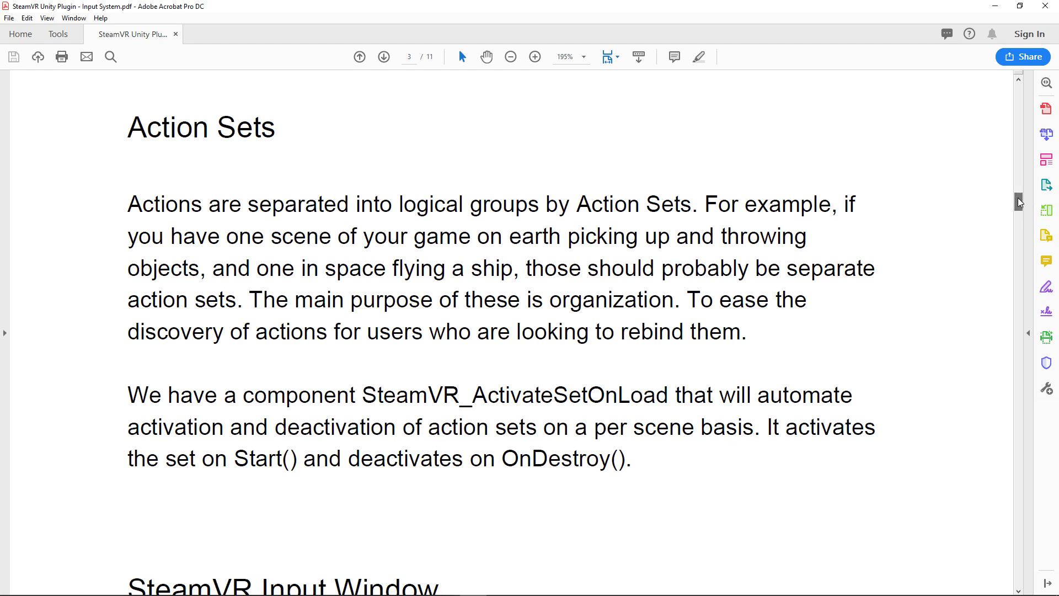
pyautogui.moveTo(1019, 201); pyautogui.dragTo(1037, 240)
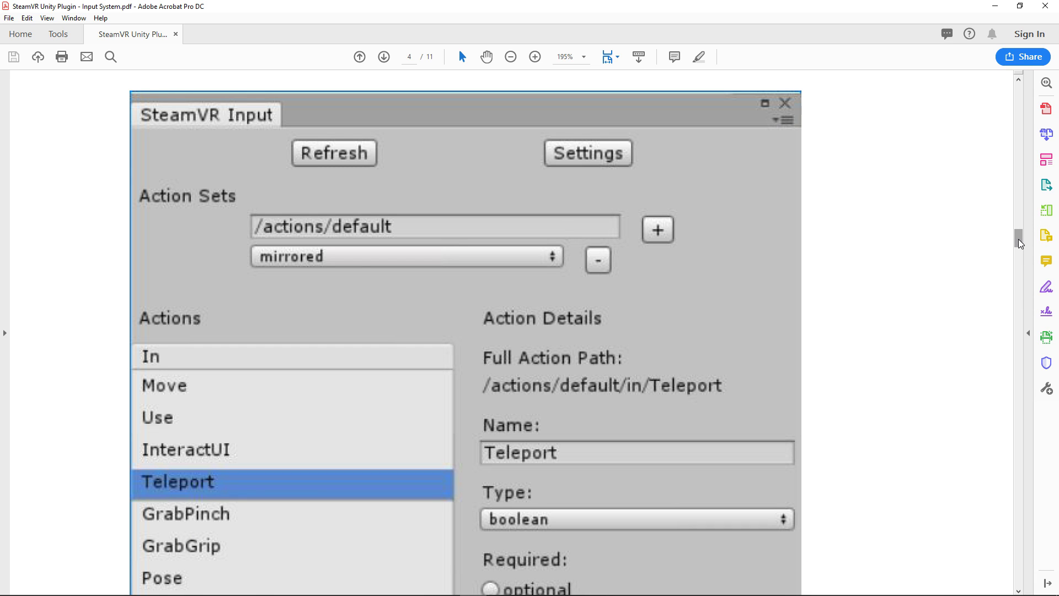
pyautogui.click(996, 6)
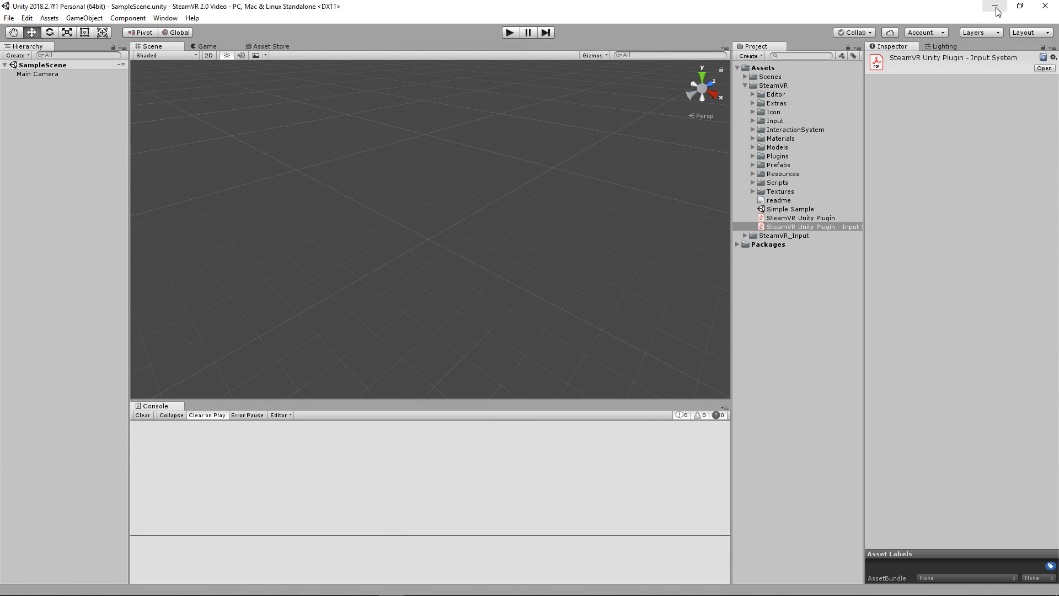
# Step: Open Window > SteamVR Input and accept copying the example actions.json into the project
pyautogui.click(173, 22)
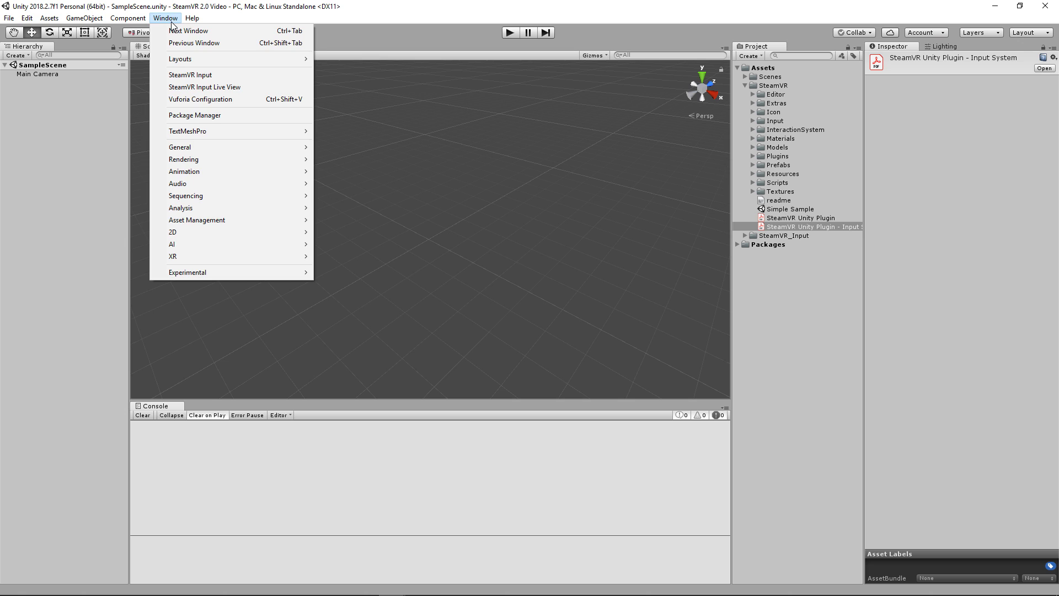
pyautogui.click(193, 76)
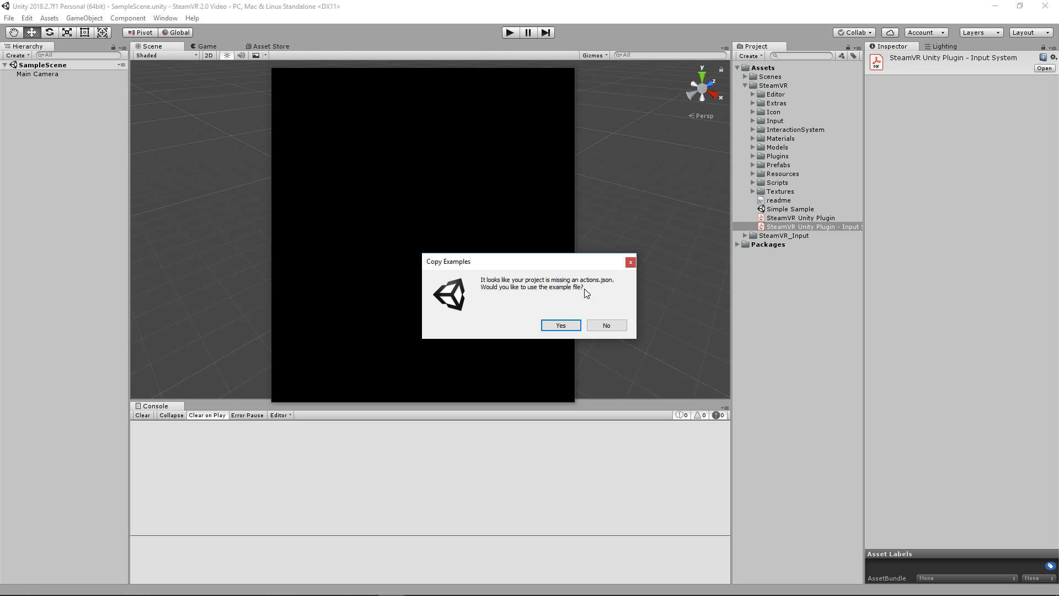
pyautogui.click(561, 326)
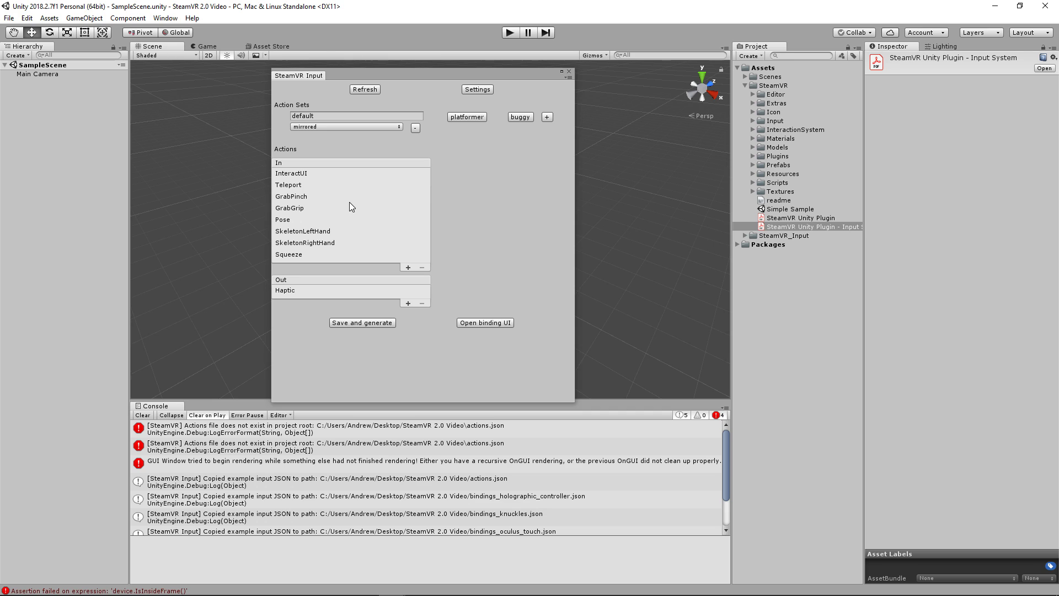
# Step: Clear the Console, then view the platformer, buggy and default action sets' actions
pyautogui.click(142, 416)
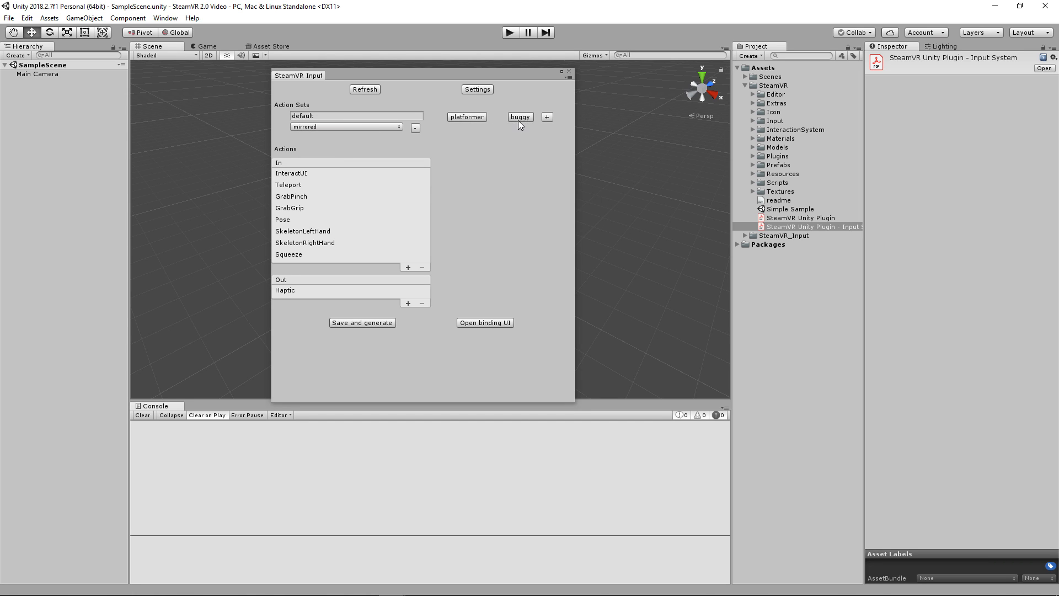
pyautogui.click(466, 117)
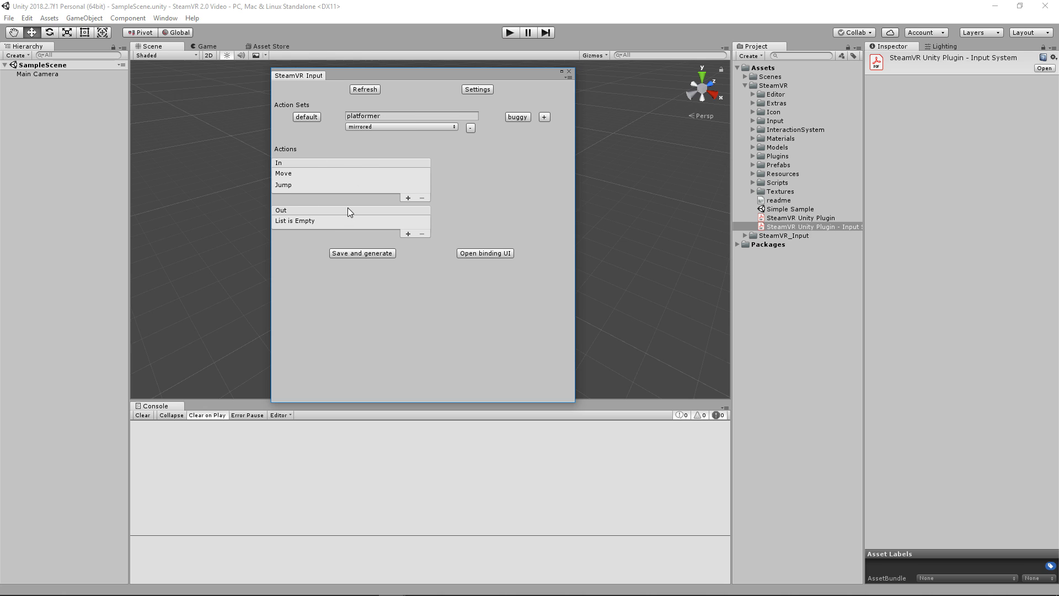
pyautogui.click(517, 117)
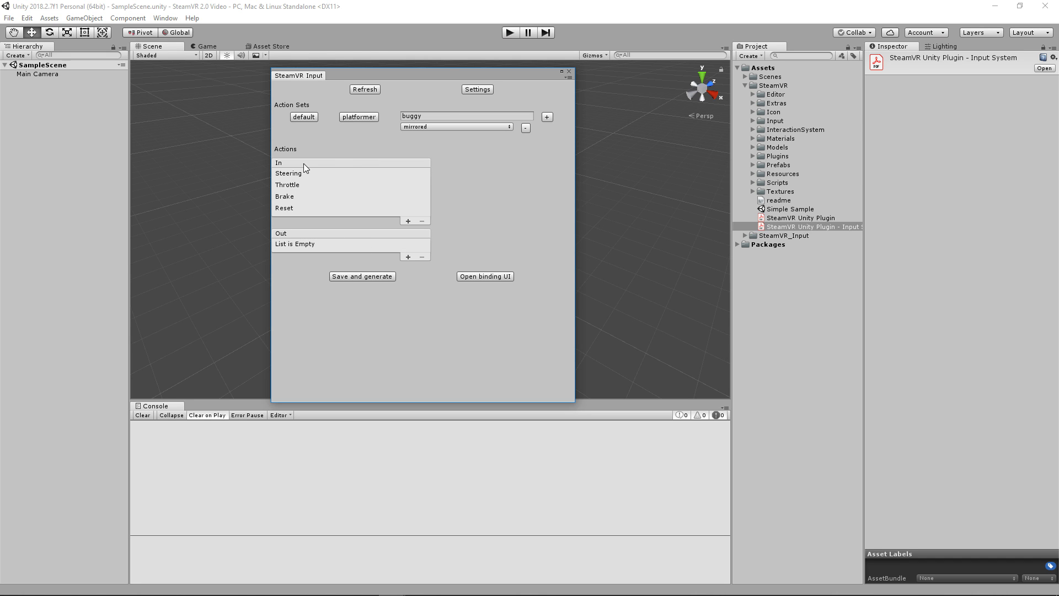
pyautogui.click(305, 117)
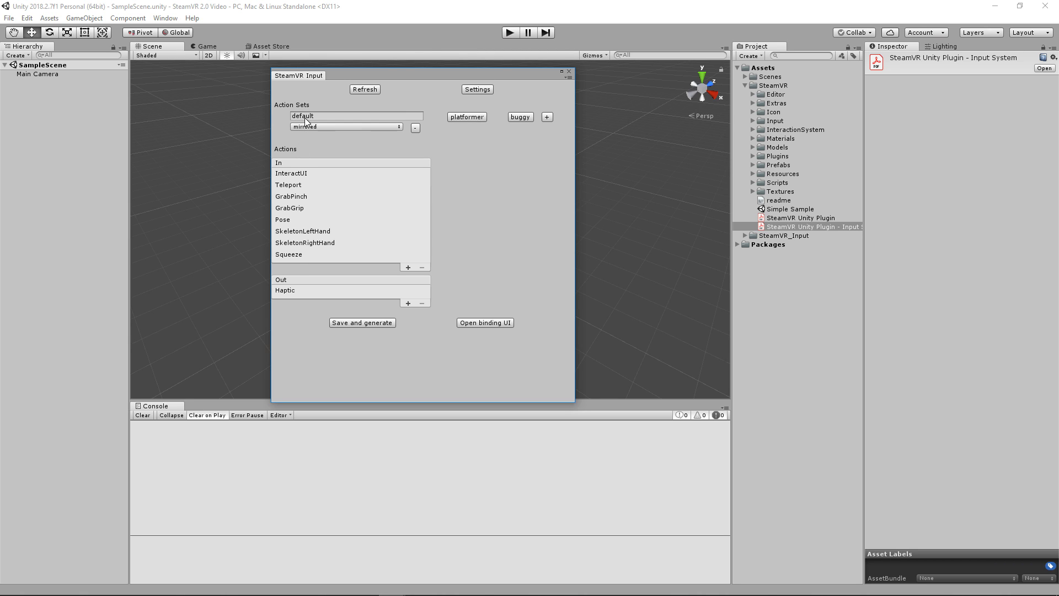